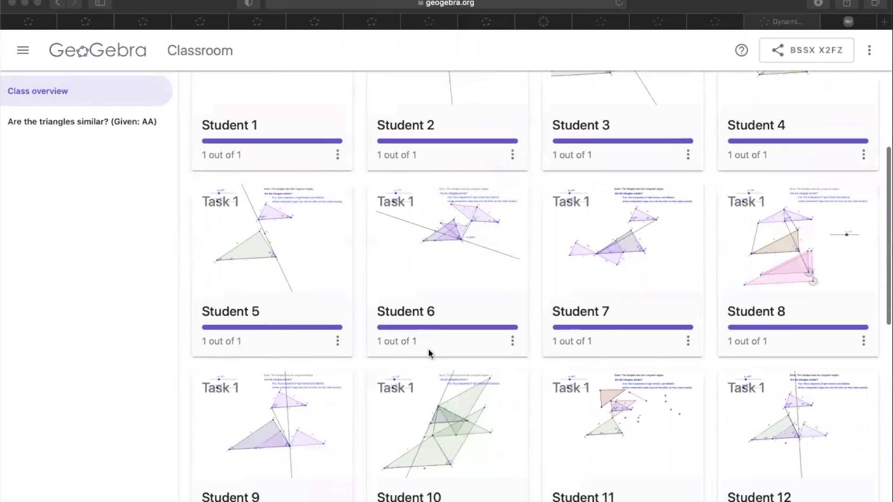
pyautogui.scroll(-4, 427, 353)
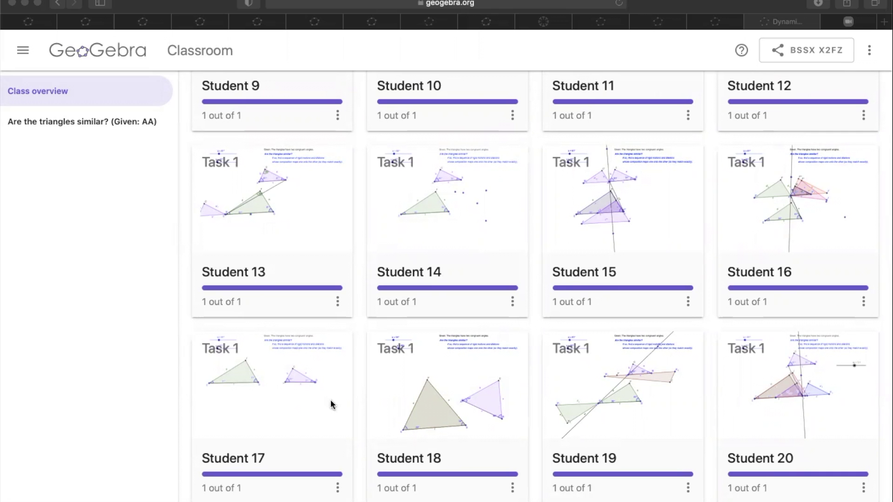
pyautogui.scroll(8, 427, 403)
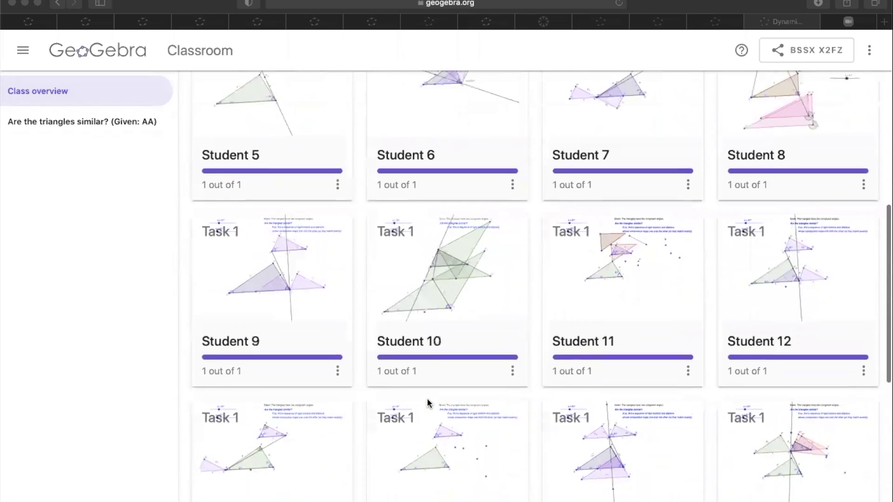
pyautogui.scroll(1, 427, 403)
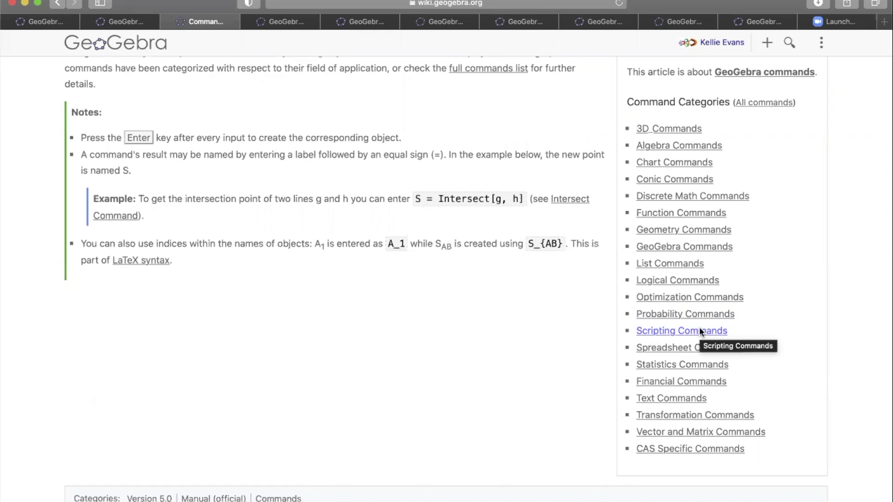
pyautogui.scroll(3, 501, 221)
pyautogui.scroll(2, 501, 222)
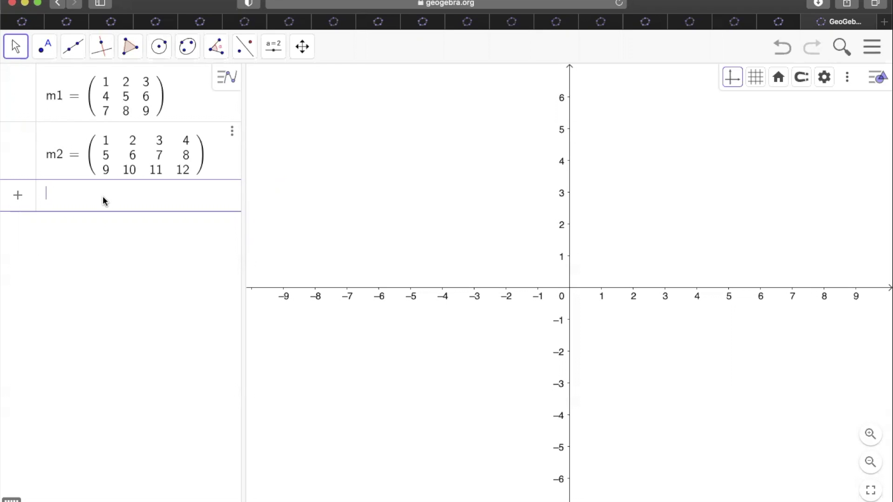
# Compute the determinants of matrices m1 and m2 with the Determinant command
pyautogui.write('det')
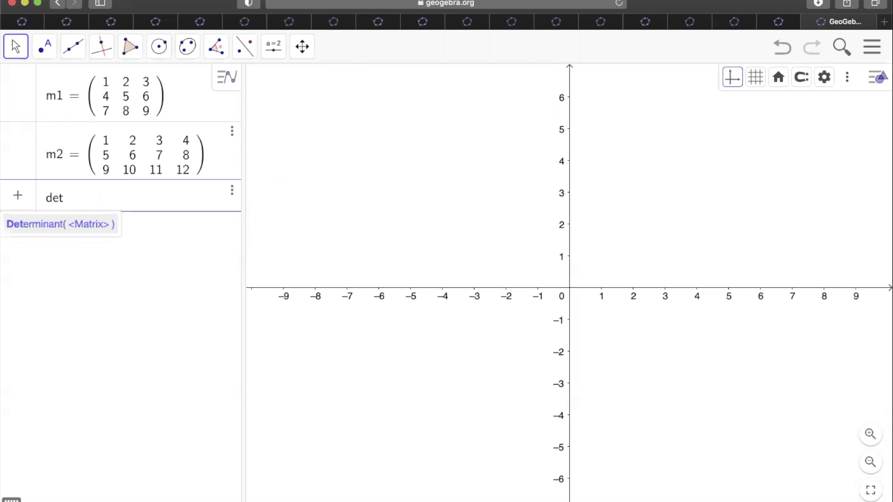
pyautogui.press('Return')
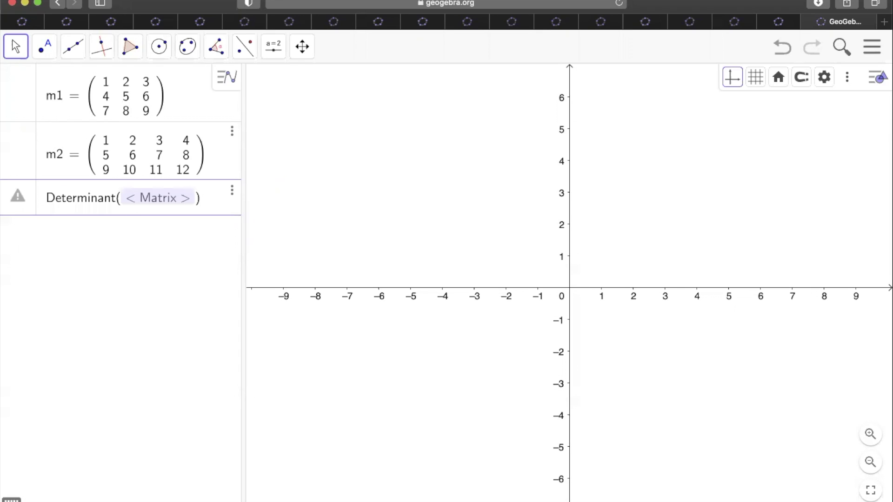
pyautogui.write('m1')
pyautogui.press('Return')
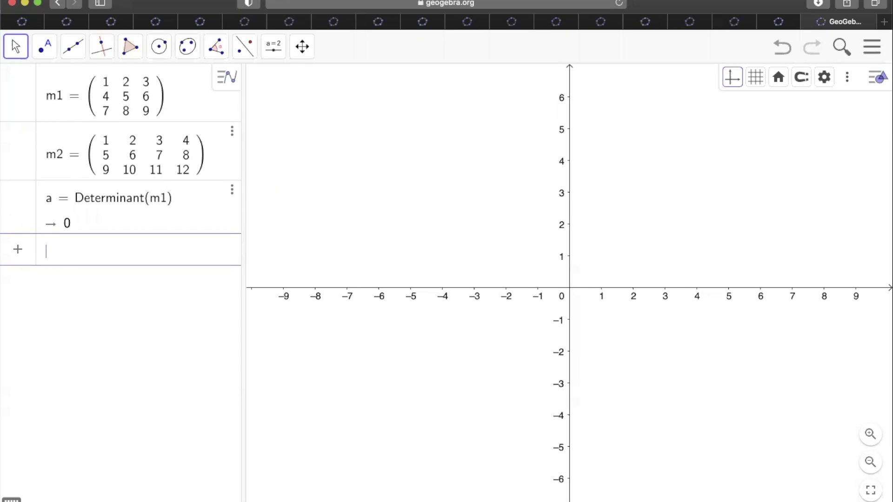
pyautogui.write('det')
pyautogui.press('Return')
pyautogui.write('m2')
pyautogui.press('Return')
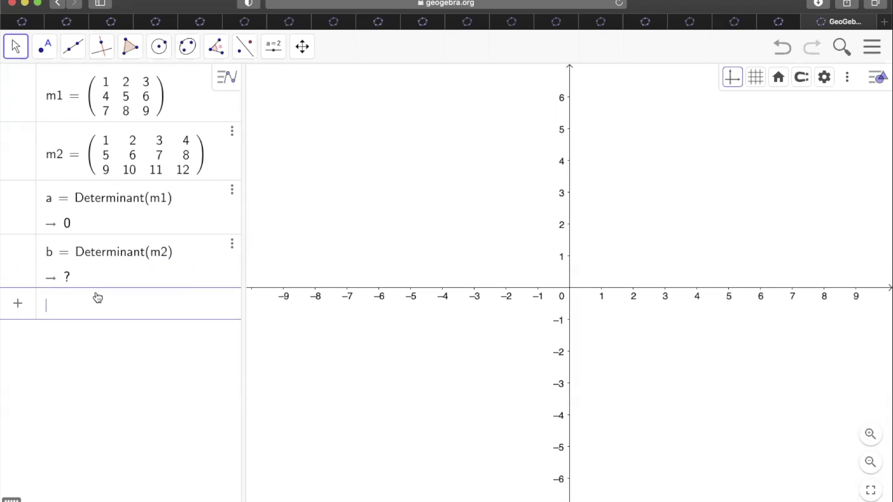
# Compute the reduced row echelon form of matrix m1 with ReducedRowEchelonForm
pyautogui.write('red')
pyautogui.press('Return')
pyautogui.write('m1')
pyautogui.press('Return')
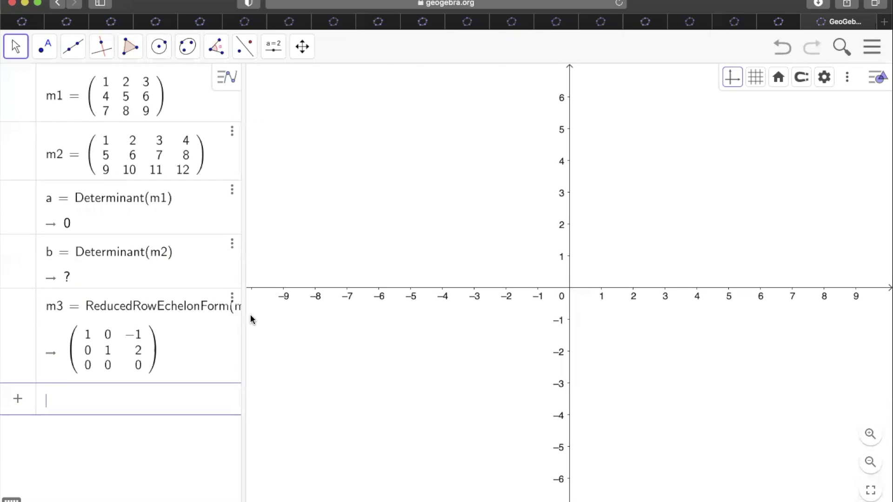
# Widen the algebra view and compute the reduced row echelon form of matrix m2
pyautogui.moveTo(241, 317); pyautogui.dragTo(283, 320)
pyautogui.click(209, 392)
pyautogui.write('red')
pyautogui.press('Return')
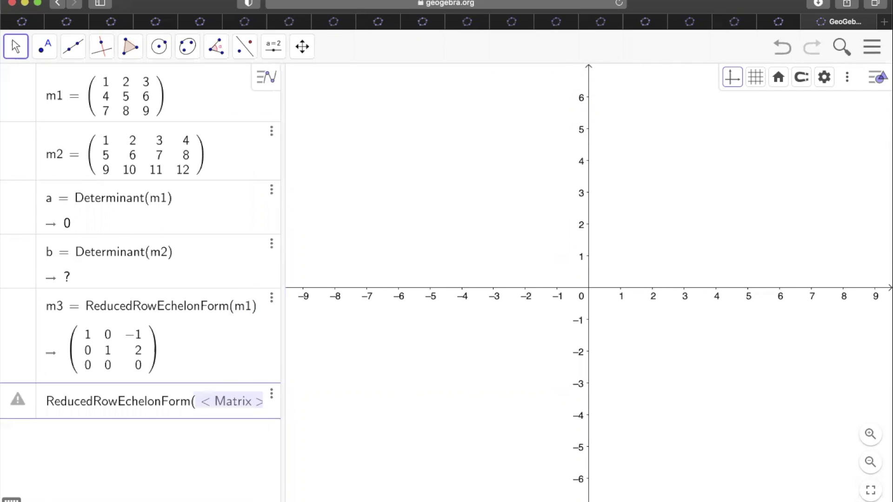
pyautogui.write('m2')
pyautogui.press('Return')
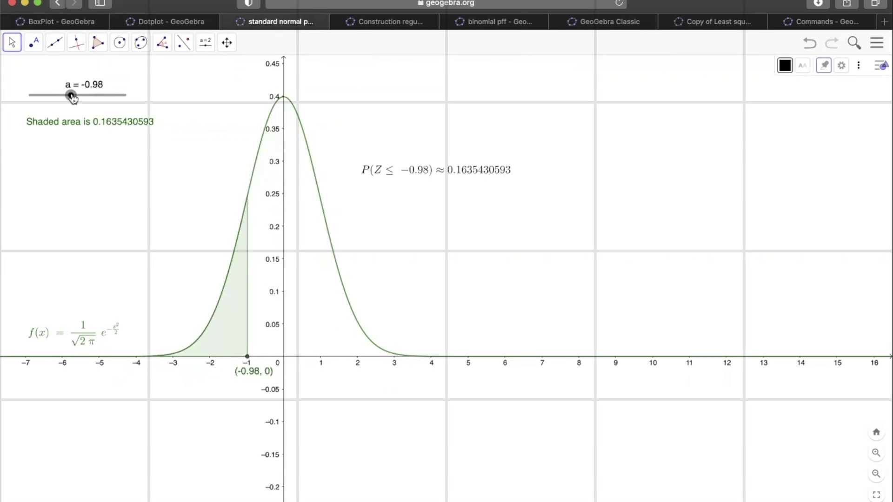
# Raise slider a of the standard normal curve to 0.7 and on to 2.17, and select the P(Z ≤ a) text
pyautogui.moveTo(68, 96); pyautogui.dragTo(83, 98)
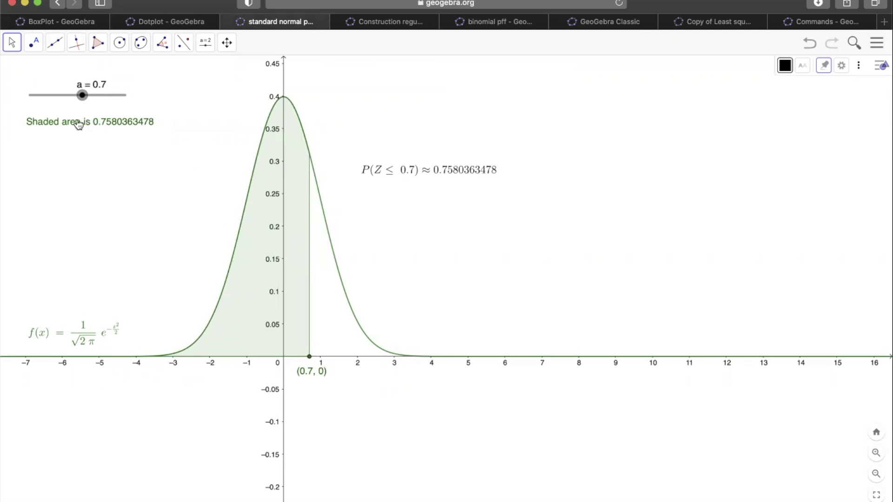
pyautogui.moveTo(83, 99); pyautogui.dragTo(92, 97)
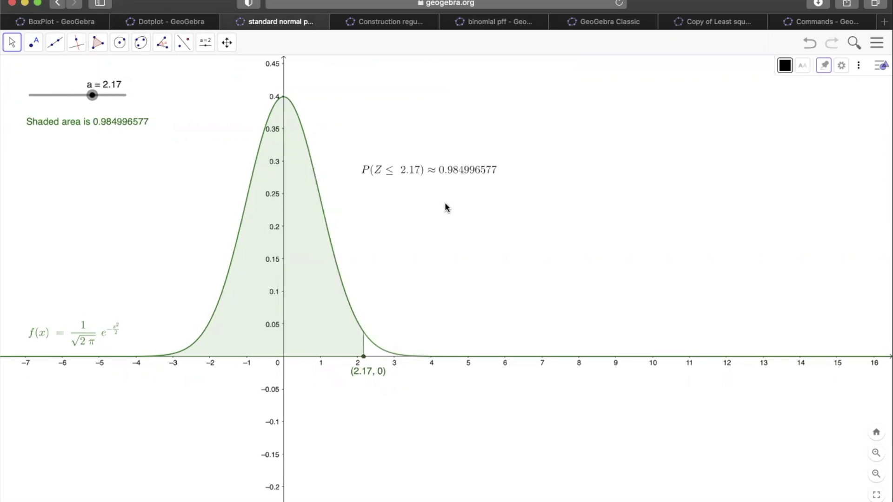
pyautogui.click(416, 176)
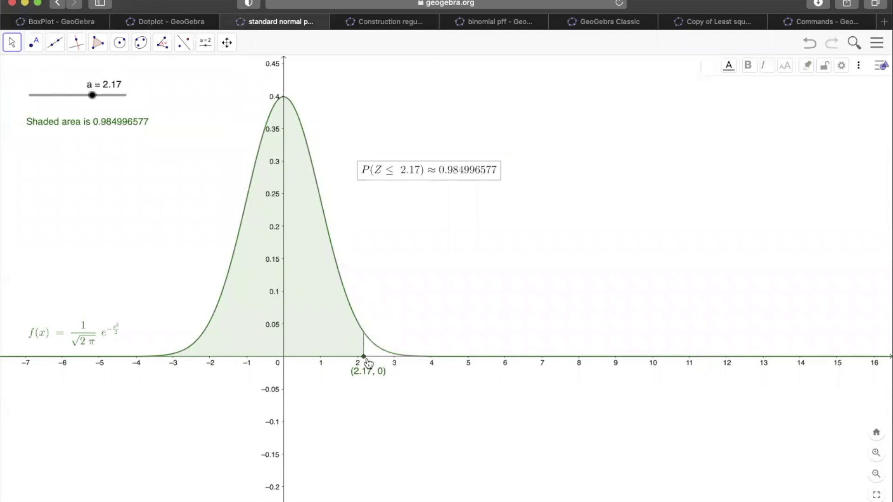
# Open the regular hexagon construction and activate the Compass tool
pyautogui.click(352, 23)
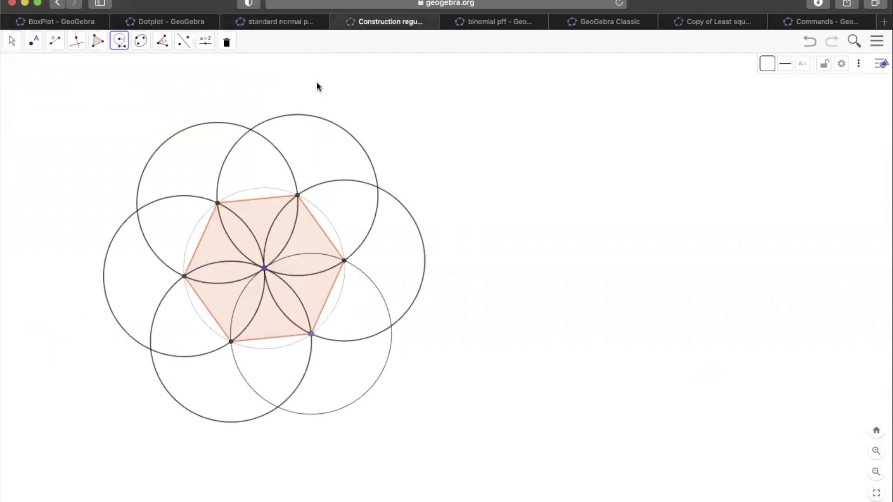
pyautogui.click(120, 41)
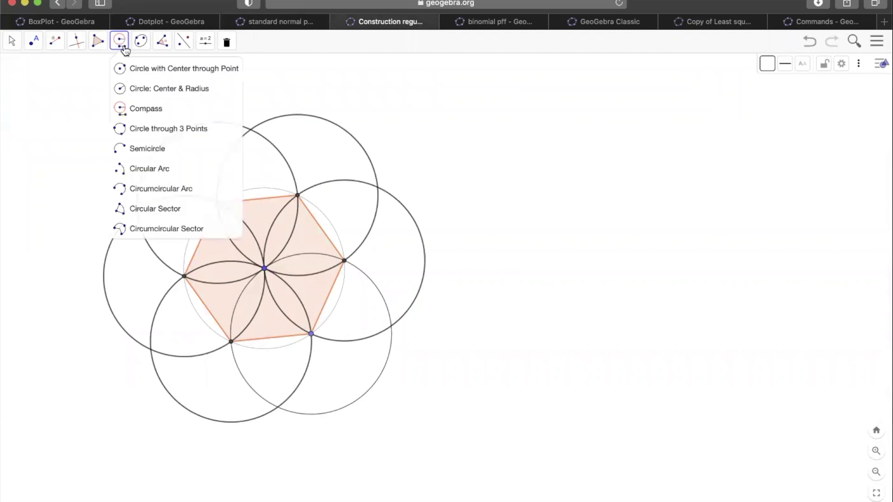
pyautogui.click(134, 110)
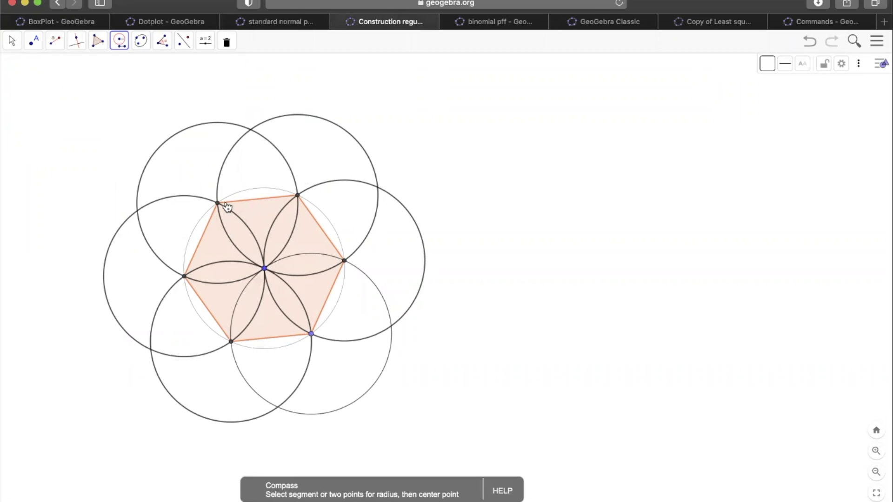
# Open the binomial distribution plot and set its sliders to p = 0.5 and n = 40
pyautogui.hotkey('ctrl', 'Tab')
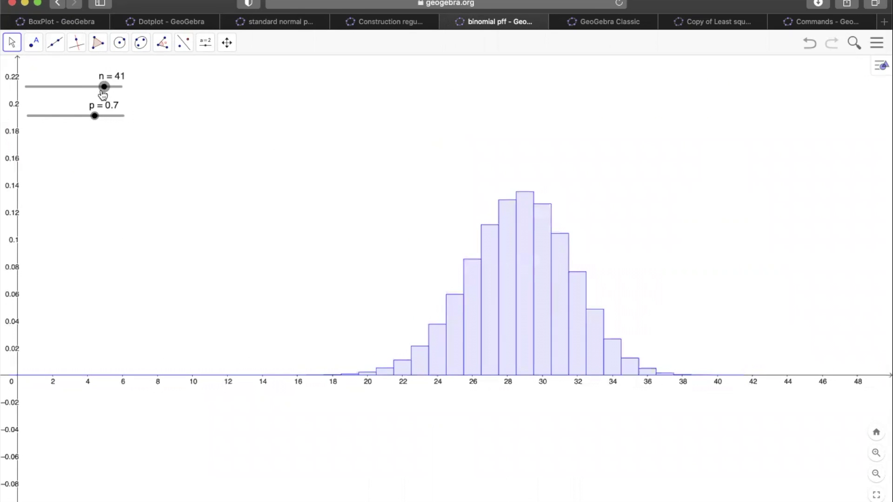
pyautogui.moveTo(74, 121)
pyautogui.mouseDown()
pyautogui.moveTo(62, 119)
pyautogui.moveTo(74, 119)
pyautogui.mouseUp()
pyautogui.moveTo(105, 89); pyautogui.dragTo(103, 89)
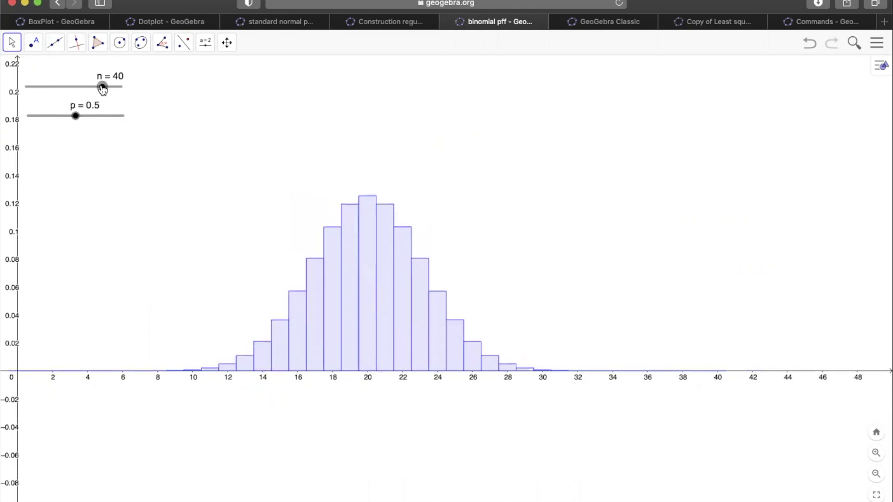
# Open the least squares activity and fit the line to the data with m = 1.5 and b = 1.35
pyautogui.hotkey('ctrl', 'Tab')
pyautogui.hotkey('ctrl', 'Tab')
pyautogui.moveTo(236, 214)
pyautogui.mouseDown()
pyautogui.moveTo(223, 220)
pyautogui.moveTo(254, 215)
pyautogui.mouseUp()
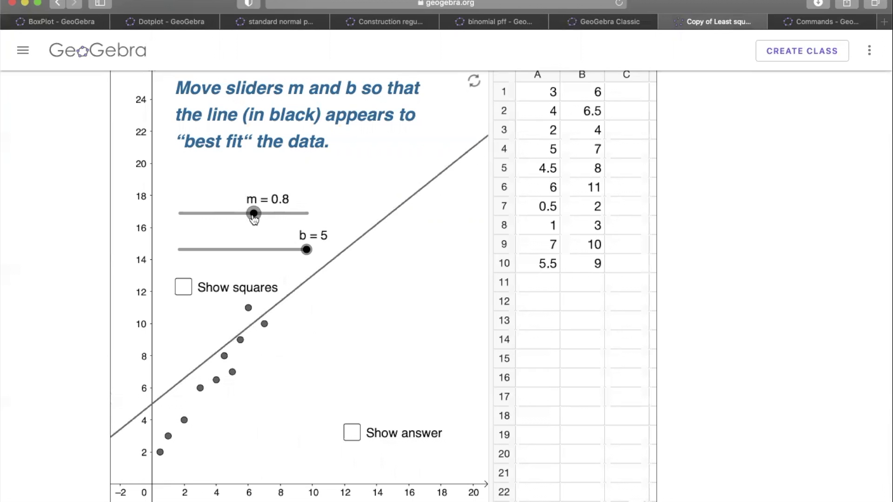
pyautogui.moveTo(302, 255); pyautogui.dragTo(271, 250)
pyautogui.moveTo(253, 214); pyautogui.dragTo(262, 219)
pyautogui.moveTo(271, 250); pyautogui.dragTo(259, 250)
pyautogui.moveTo(264, 214); pyautogui.dragTo(263, 215)
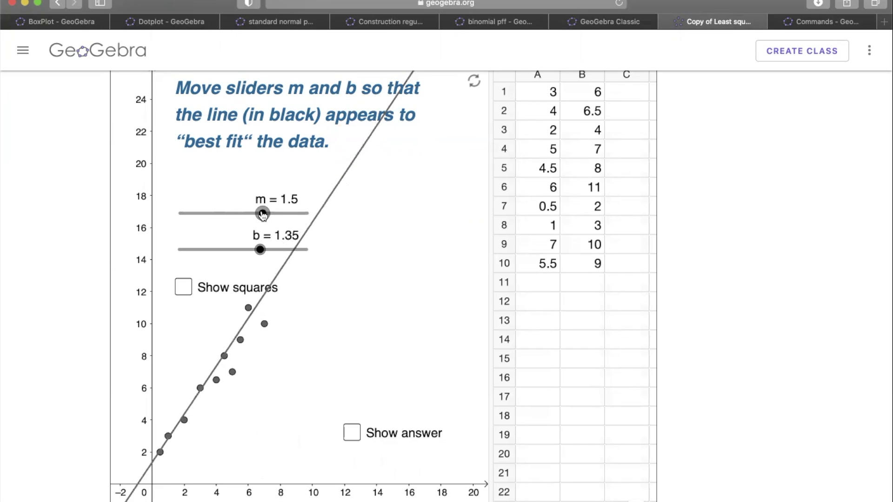
# Show the squares, refine the line to b = 0.95 and m = 1.35, and reveal the answer
pyautogui.click(183, 287)
pyautogui.moveTo(263, 256); pyautogui.dragTo(256, 257)
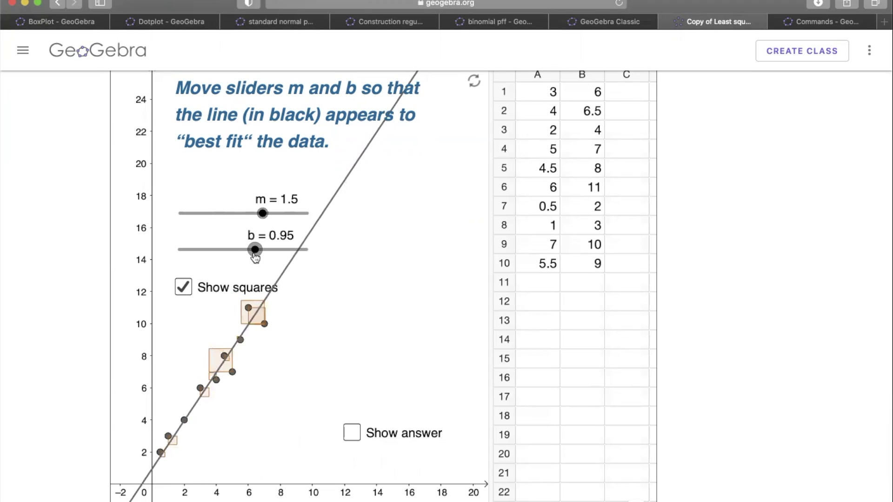
pyautogui.moveTo(264, 216)
pyautogui.mouseDown()
pyautogui.moveTo(252, 216)
pyautogui.moveTo(261, 221)
pyautogui.mouseUp()
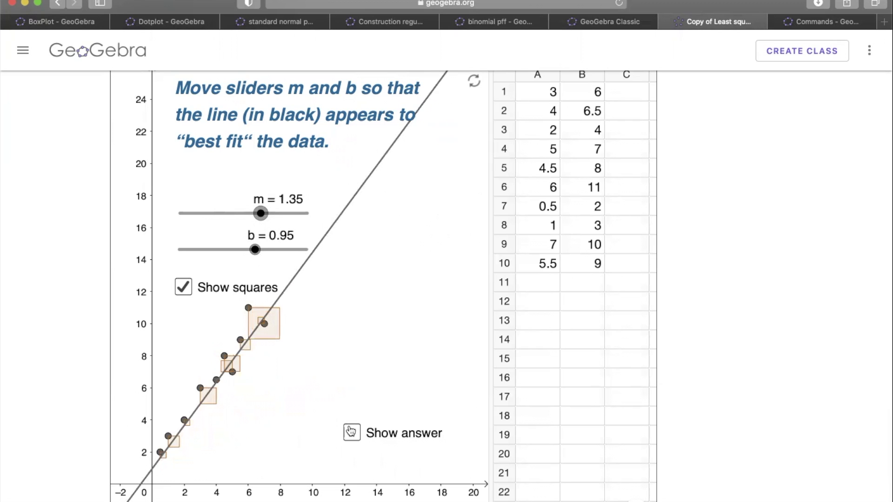
pyautogui.click(351, 431)
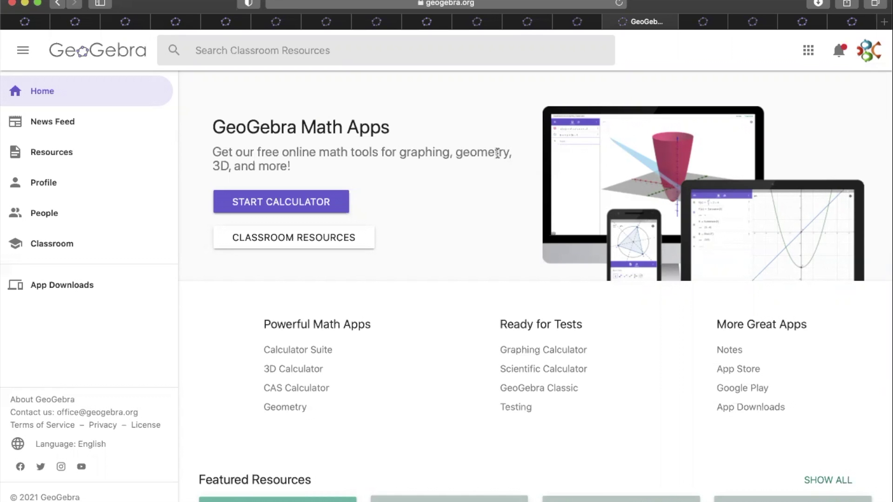
# Open GeoGebra Classic from the GeoGebra home page and close its settings sidebar
pyautogui.click(486, 5)
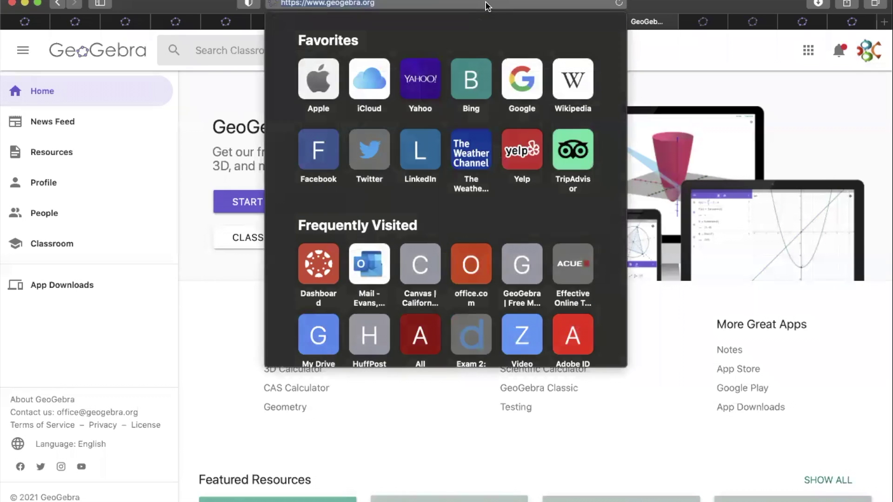
pyautogui.click(468, 382)
pyautogui.click(530, 388)
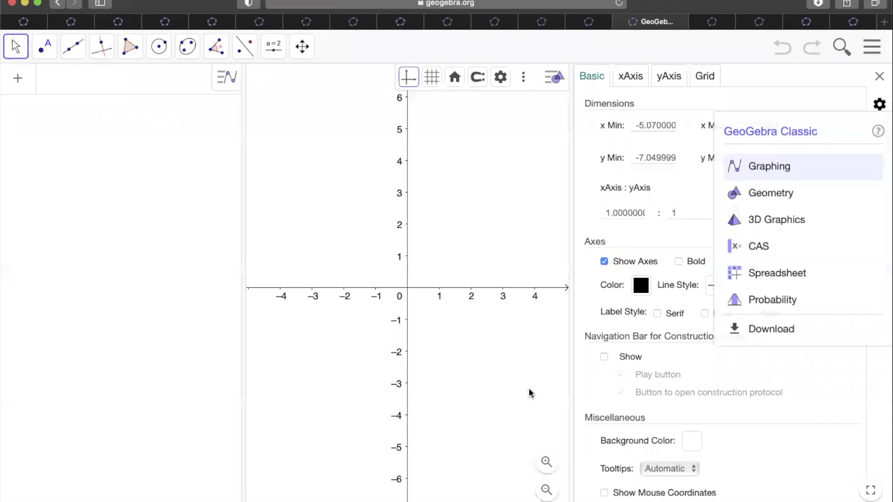
pyautogui.click(879, 76)
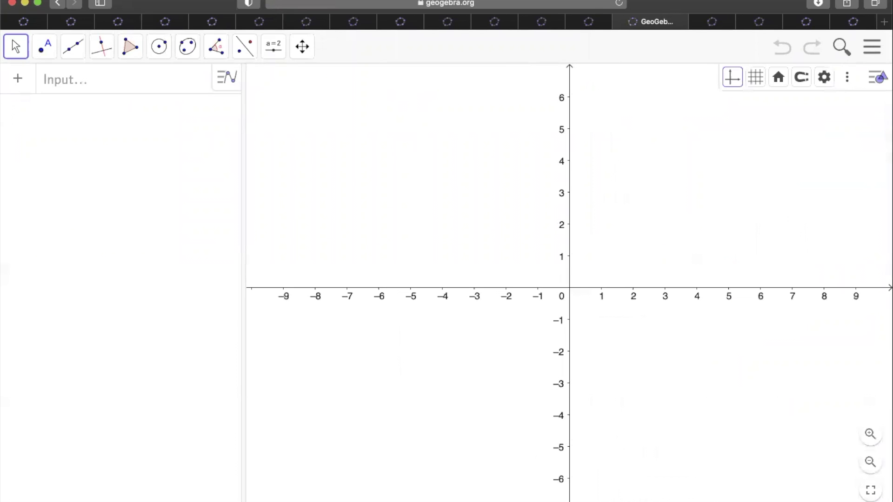
# Pan the empty coordinate plane, zoom it in and back out, and shift it downward with Move Graphics View
pyautogui.moveTo(685, 162); pyautogui.dragTo(610, 177)
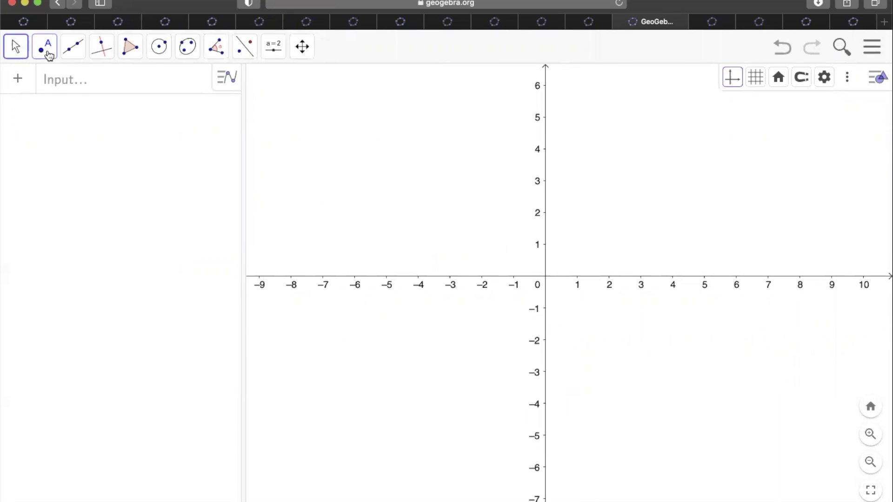
pyautogui.click(303, 55)
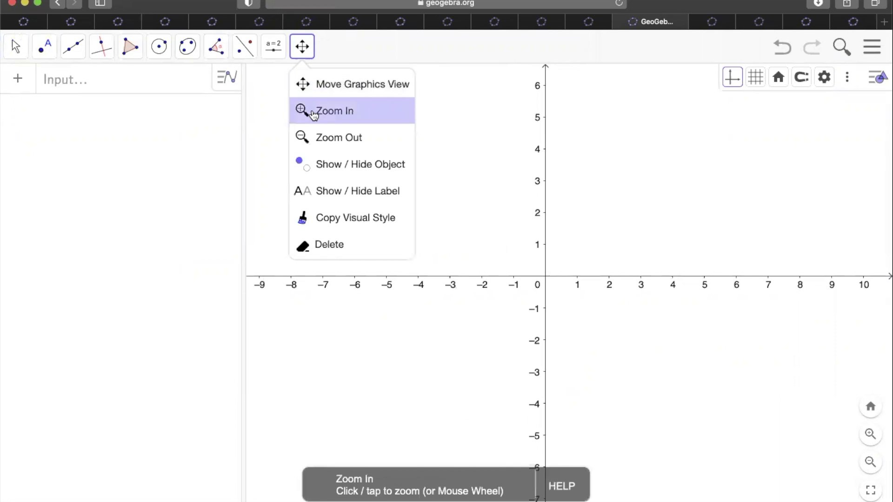
pyautogui.click(312, 113)
pyautogui.click(342, 182)
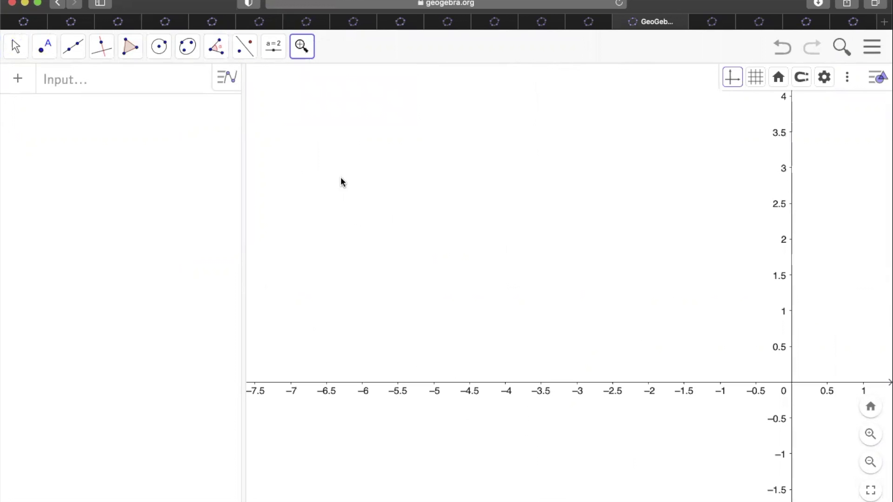
pyautogui.click(307, 54)
pyautogui.click(312, 138)
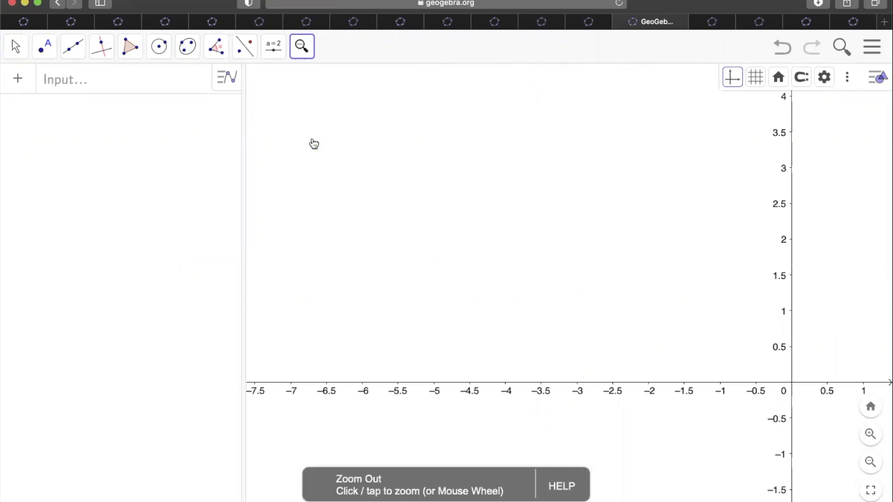
pyautogui.click(401, 207)
pyautogui.click(302, 47)
pyautogui.click(299, 83)
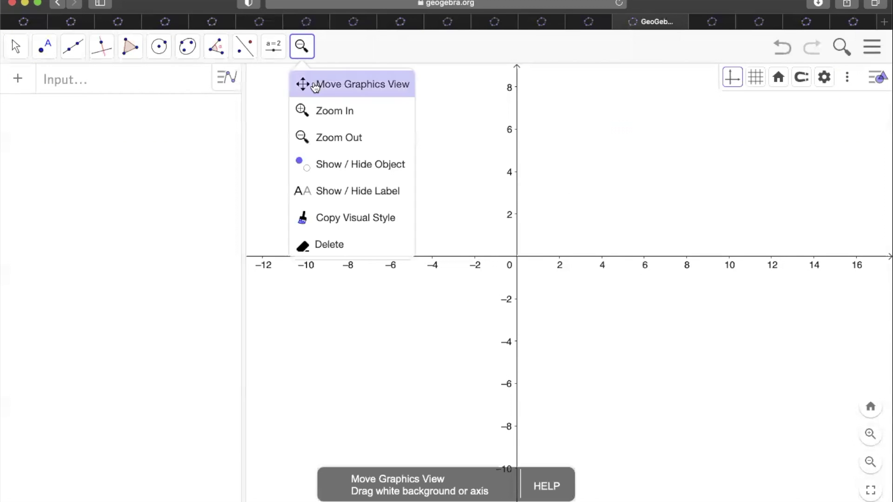
pyautogui.moveTo(394, 131); pyautogui.dragTo(388, 187)
# Plot the function ax^2+bx+c with sliders for its coefficients a, b and c
pyautogui.click(149, 80)
pyautogui.write('ax')
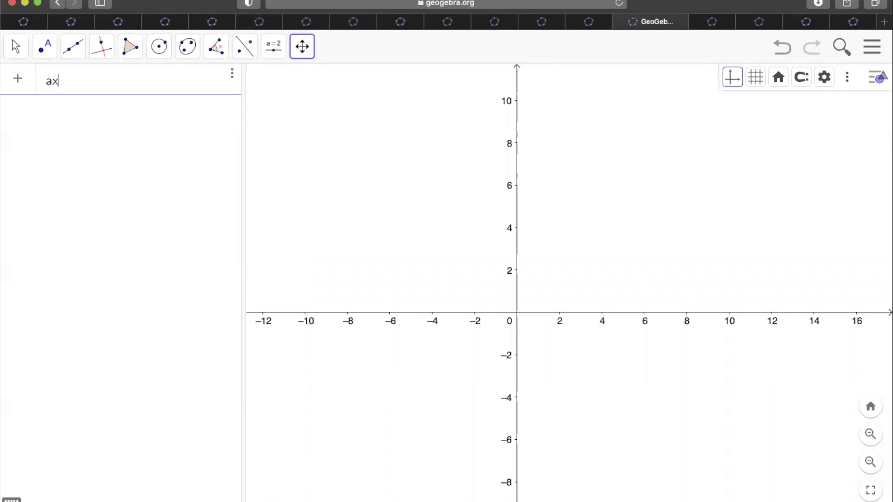
pyautogui.write('^2+')
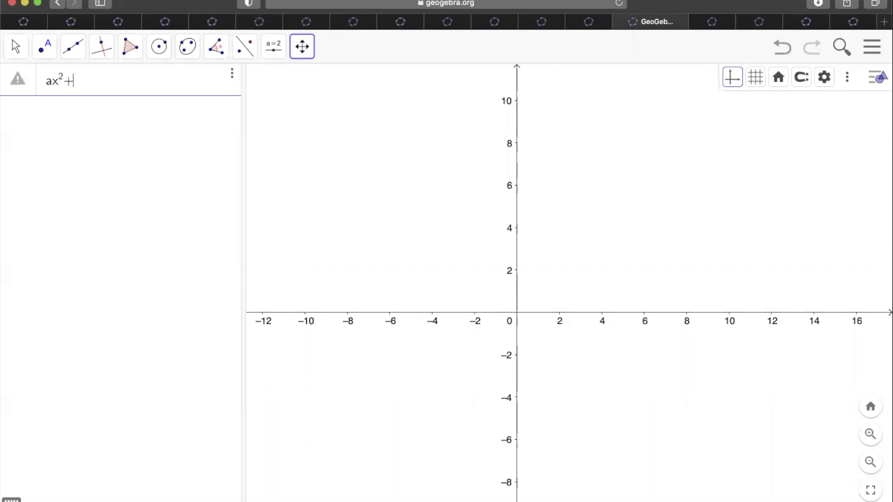
pyautogui.write('bx+c')
pyautogui.press('Return')
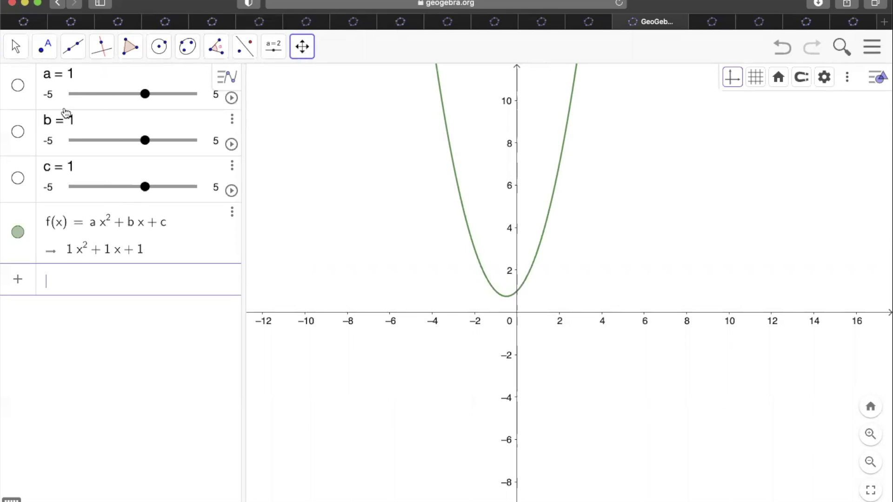
# Set the quadratic's coefficient a to -0.2 and lower coefficient b with its slider
pyautogui.moveTo(146, 97)
pyautogui.mouseDown()
pyautogui.moveTo(122, 96)
pyautogui.moveTo(144, 99)
pyautogui.moveTo(130, 96)
pyautogui.mouseUp()
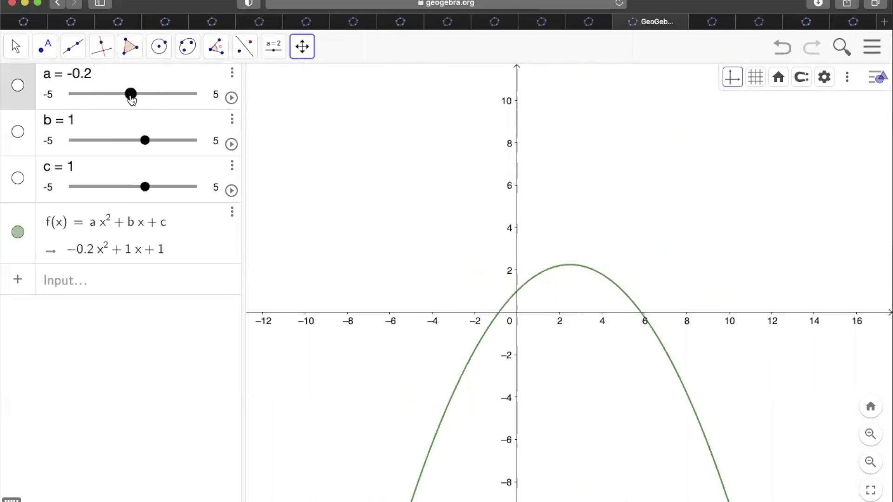
pyautogui.moveTo(142, 140); pyautogui.dragTo(115, 139)
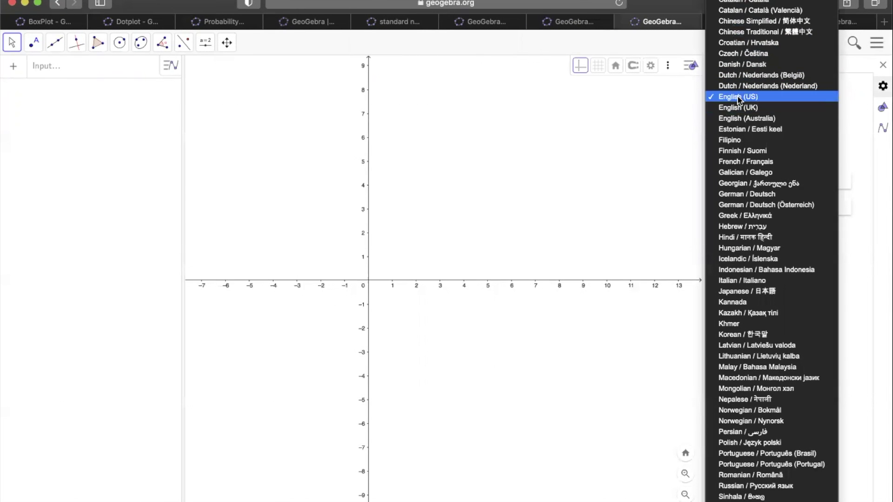
pyautogui.scroll(-5, 754, 205)
pyautogui.scroll(7, 749, 227)
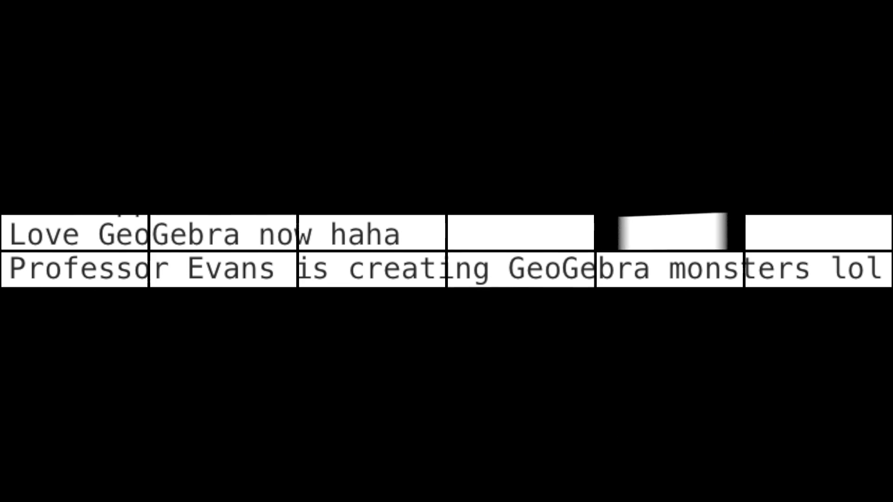